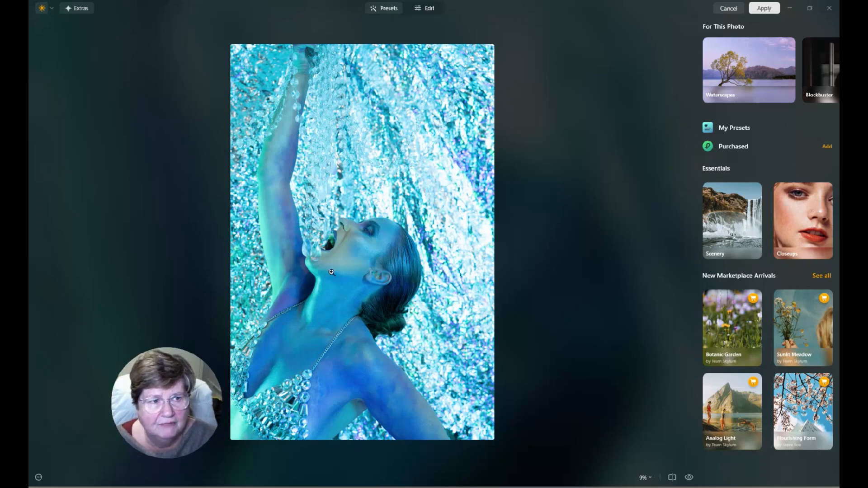
Apply the Enhance AI adjustment to the photo with Accent set to 13.
{"action": "left_click", "coordinate": [427, 9]}
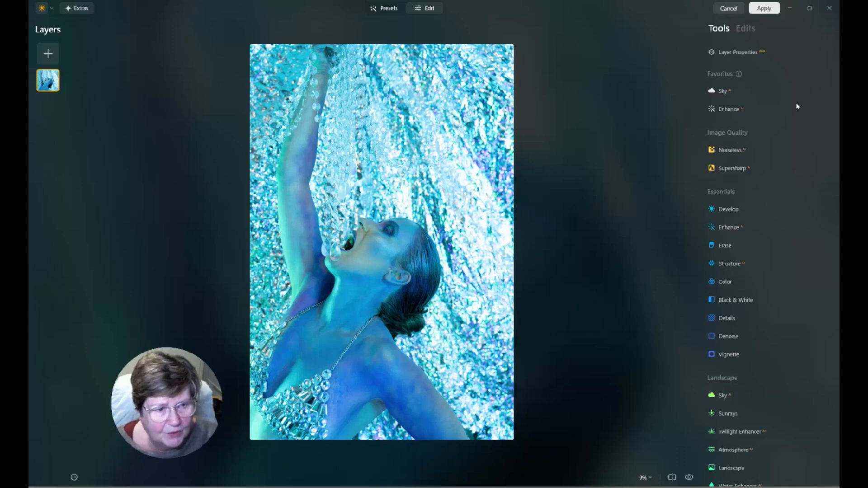
{"action": "left_click", "coordinate": [742, 209]}
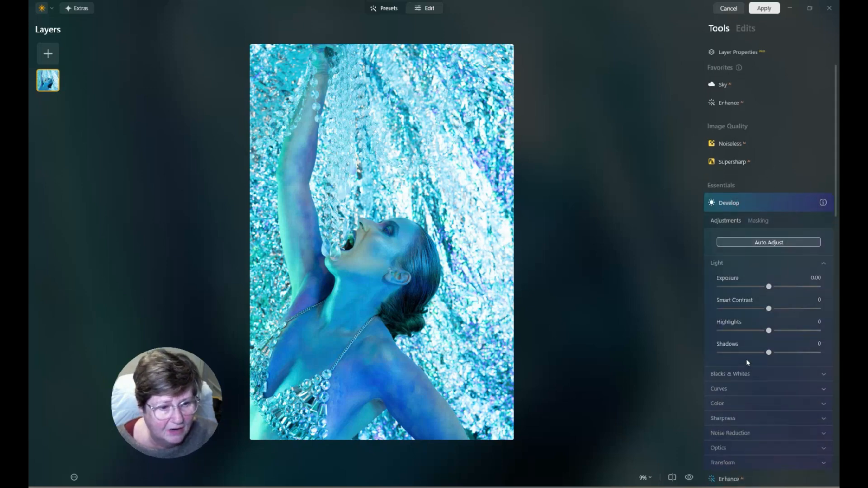
{"action": "scroll", "coordinate": [755, 428], "scroll_direction": "down", "scroll_amount": 10}
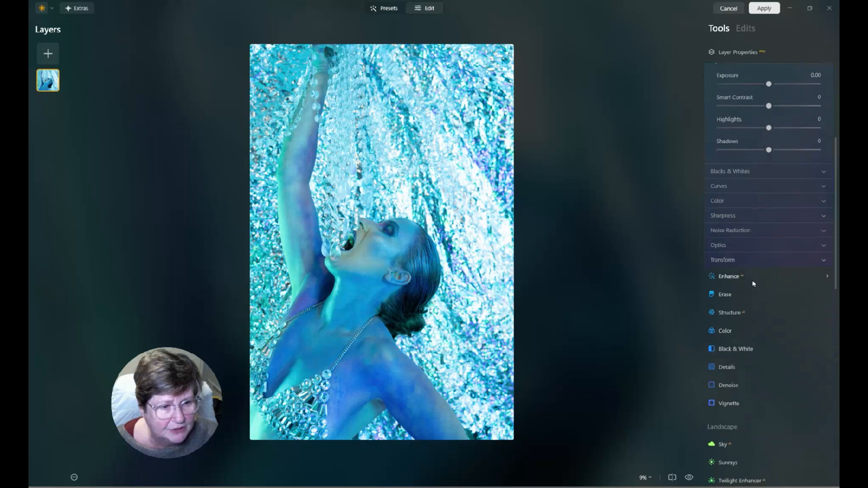
{"action": "scroll", "coordinate": [753, 280], "scroll_direction": "up", "scroll_amount": 5}
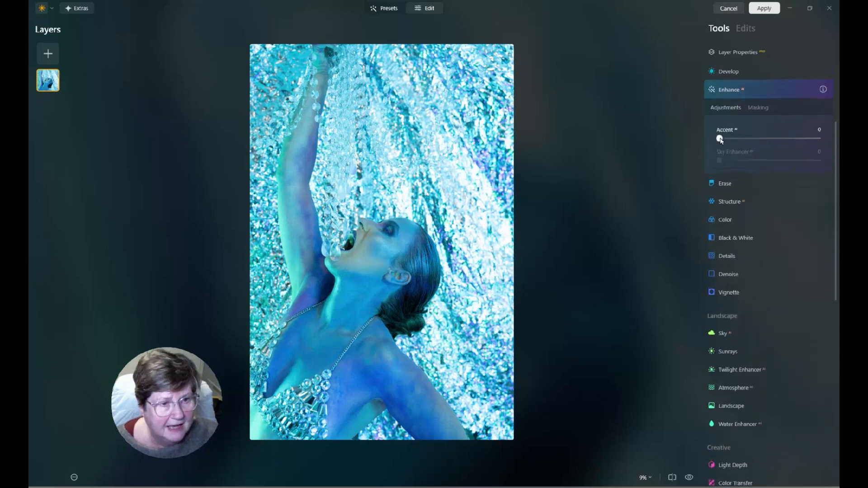
{"action": "mouse_move", "coordinate": [719, 138]}
{"action": "left_mouse_down"}
{"action": "mouse_move", "coordinate": [793, 140]}
{"action": "mouse_move", "coordinate": [735, 143]}
{"action": "left_mouse_up"}
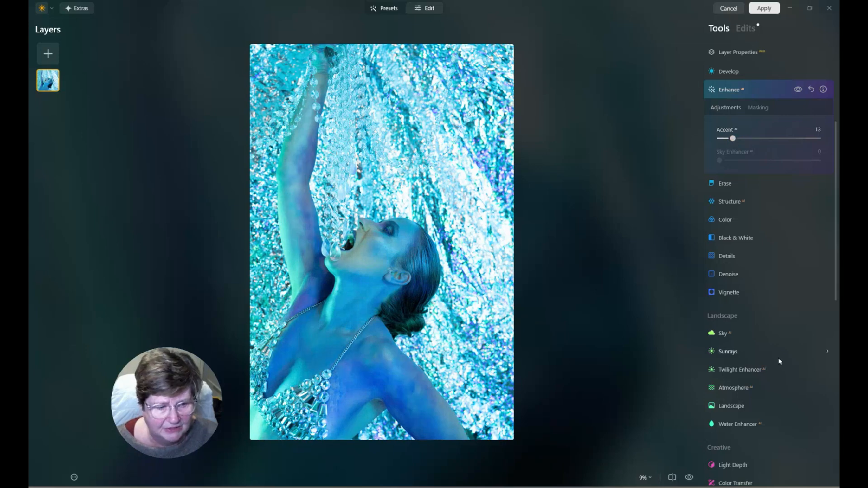
Brighten the woman's face with Face AI by setting Face Light to 34.
{"action": "scroll", "coordinate": [780, 362], "scroll_direction": "down", "scroll_amount": 8}
{"action": "scroll", "coordinate": [781, 367], "scroll_direction": "down", "scroll_amount": 4}
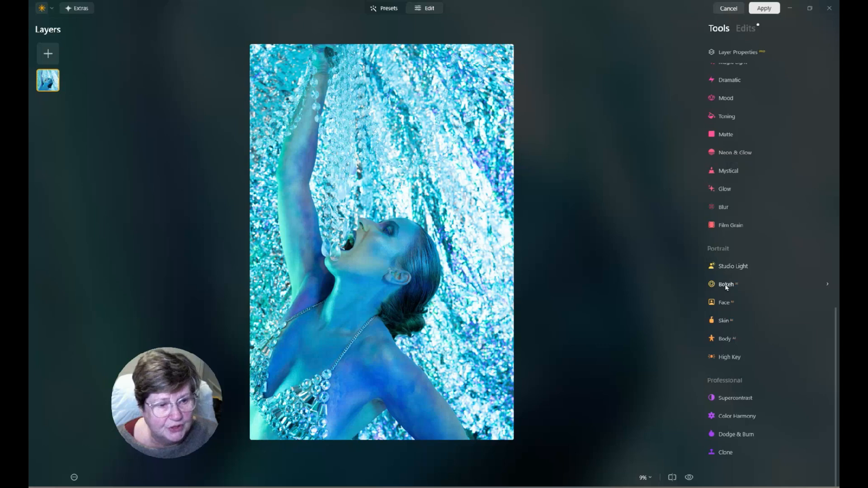
{"action": "left_click", "coordinate": [724, 303]}
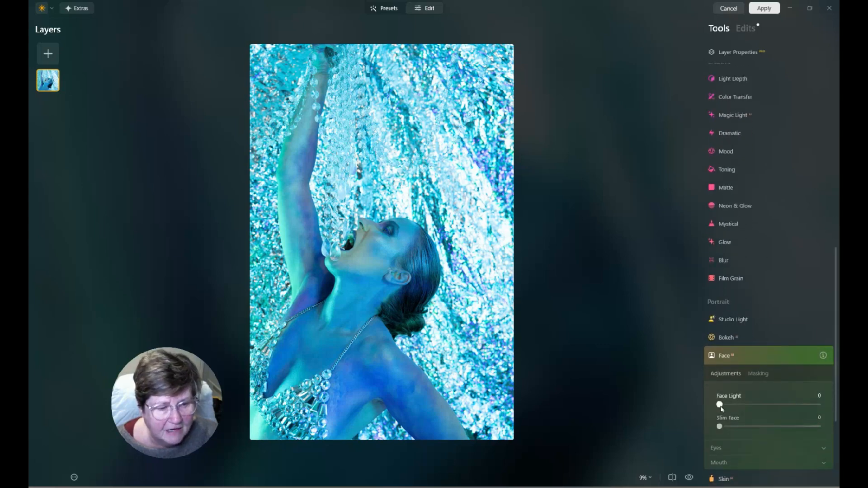
{"action": "left_click_drag", "start_coordinate": [719, 405], "coordinate": [750, 405]}
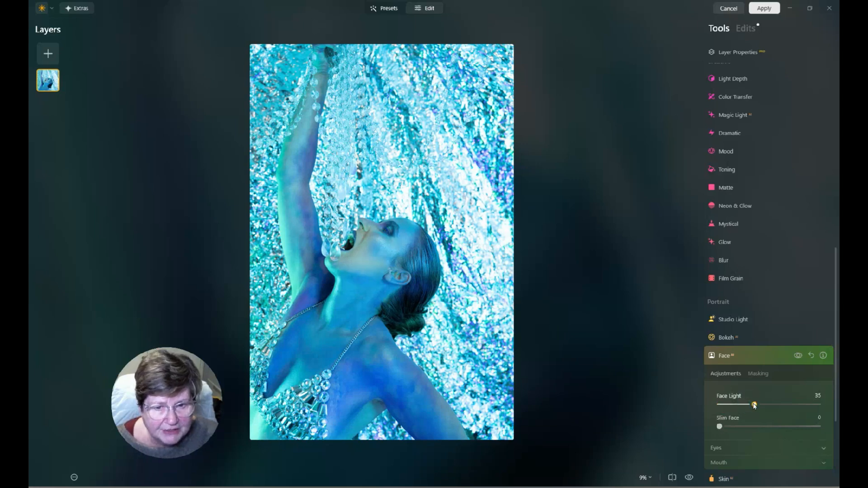
{"action": "left_click_drag", "start_coordinate": [750, 405], "coordinate": [753, 405]}
{"action": "scroll", "coordinate": [778, 427], "scroll_direction": "down", "scroll_amount": 3}
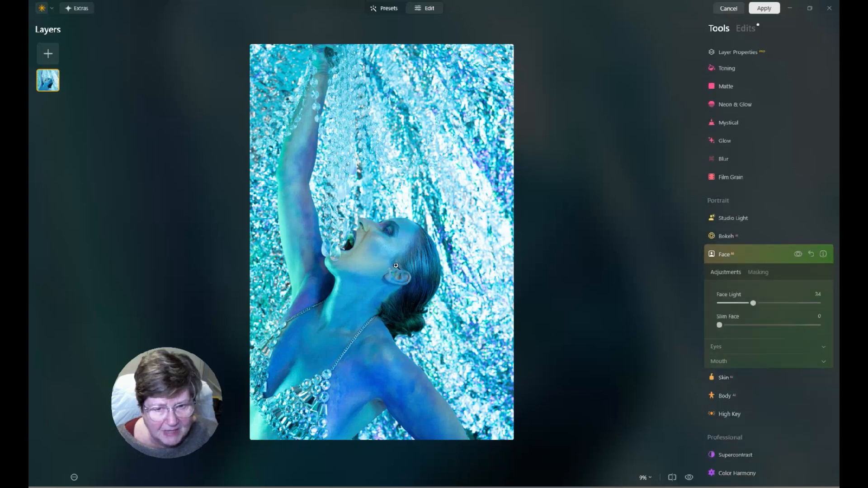
Retouch the skin with Skin AI: Face Smoothing 20, Body Smoothing 25, Shine Removal 72 and Blemish Removal 20.
{"action": "left_click", "coordinate": [725, 382]}
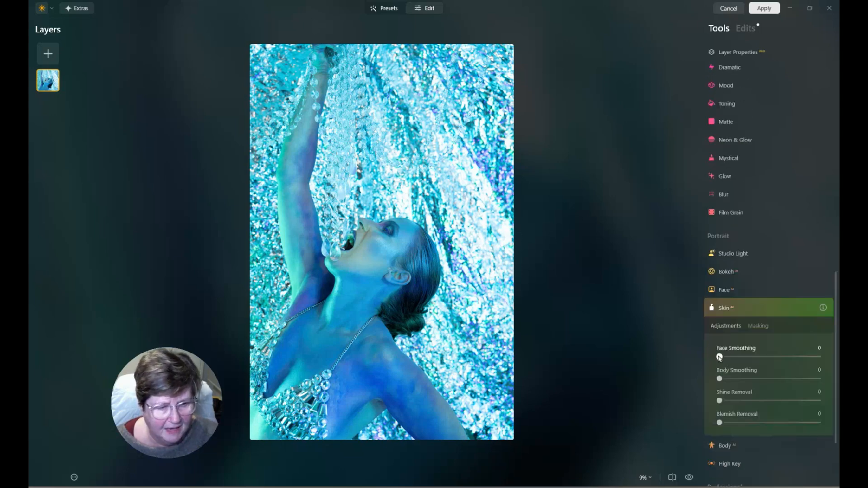
{"action": "left_click_drag", "start_coordinate": [720, 356], "coordinate": [791, 401]}
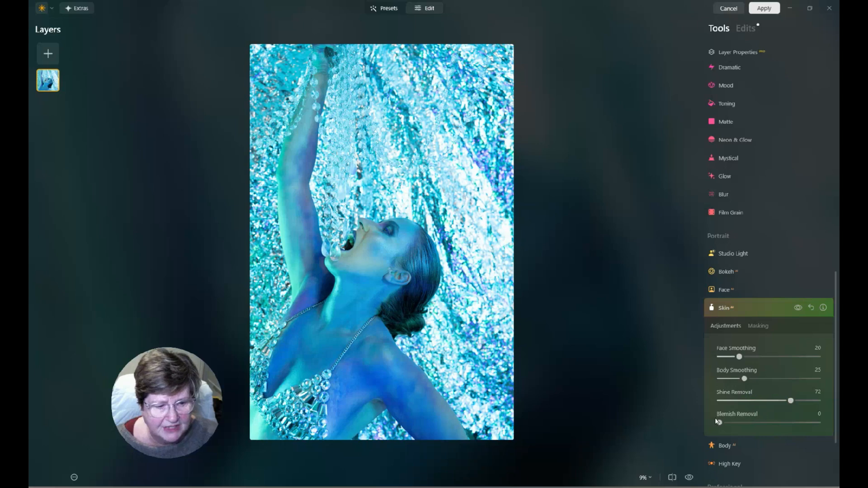
{"action": "left_click_drag", "start_coordinate": [719, 422], "coordinate": [740, 423]}
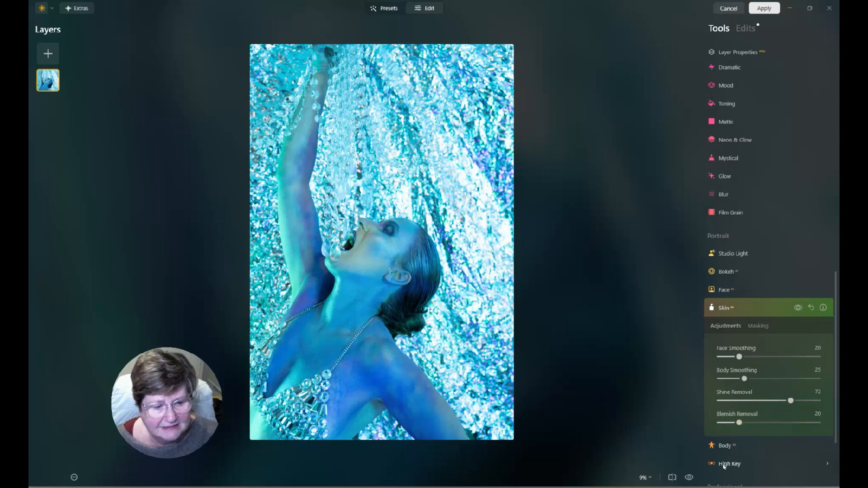
Apply the High Key effect to the photo with an Amount of 9.
{"action": "left_click", "coordinate": [723, 463]}
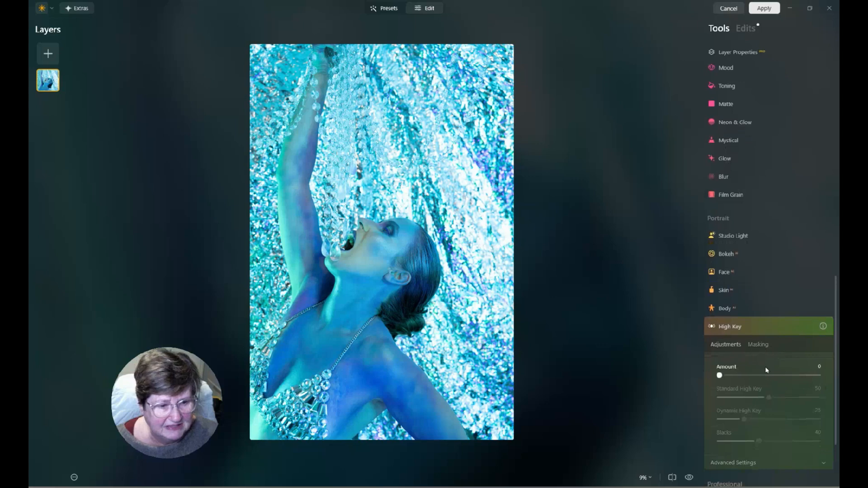
{"action": "left_click_drag", "start_coordinate": [720, 375], "coordinate": [729, 376]}
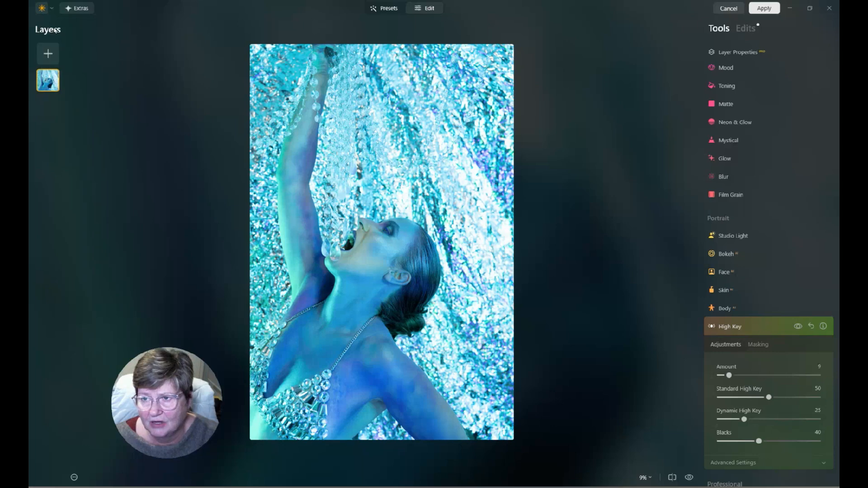
Add the cross-shaped starburst from My Images as a new layer and move its centre onto the jewels of the bodice.
{"action": "left_click", "coordinate": [48, 55]}
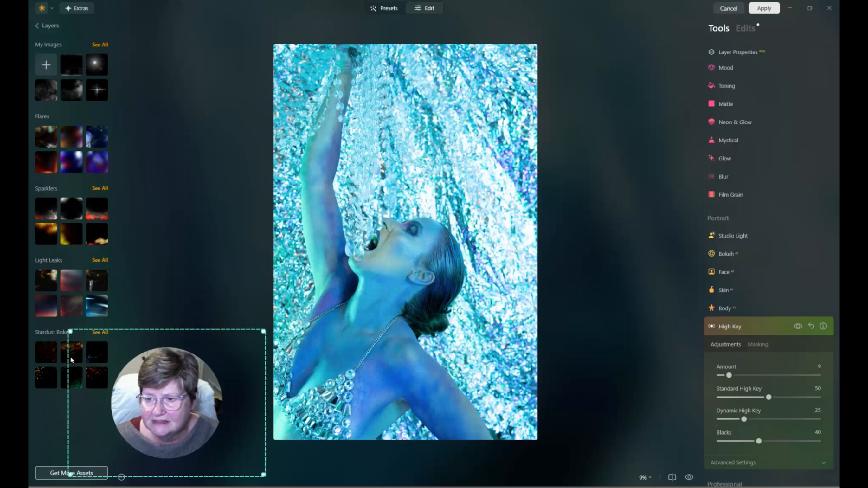
{"action": "left_click", "coordinate": [99, 92]}
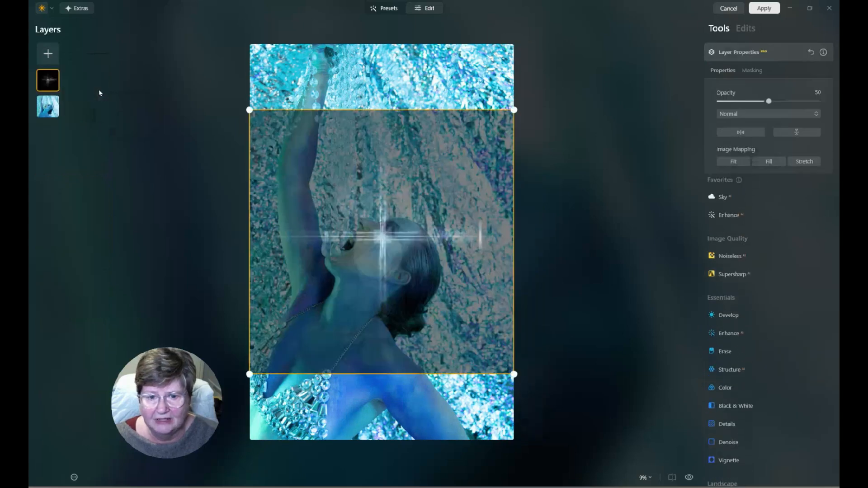
{"action": "left_click_drag", "start_coordinate": [385, 238], "coordinate": [331, 376]}
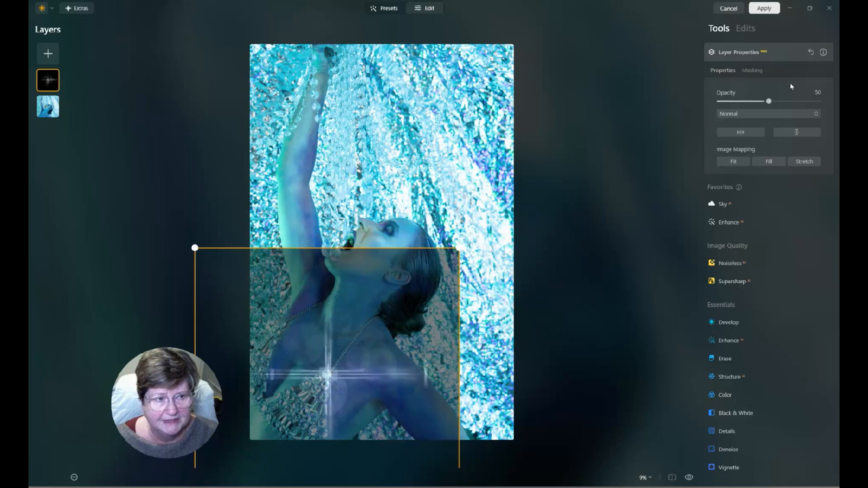
Set the starburst layer's opacity to 100 and its blend mode to Screen.
{"action": "left_click_drag", "start_coordinate": [769, 101], "coordinate": [819, 102]}
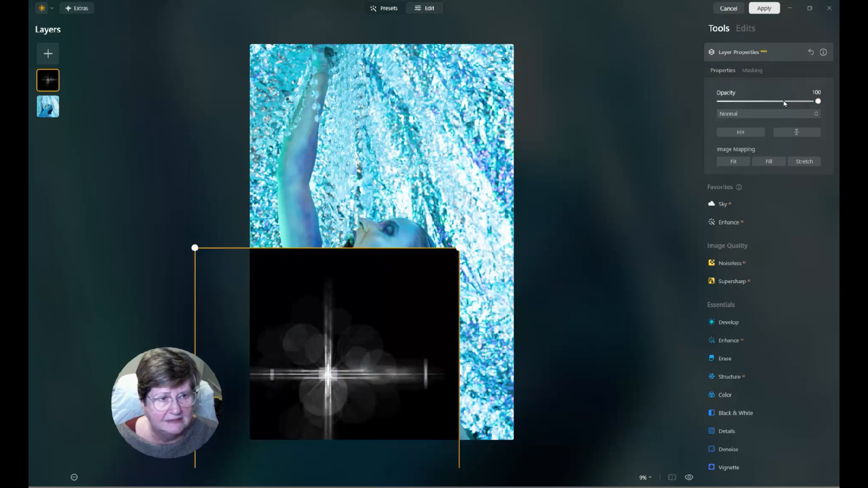
{"action": "left_click", "coordinate": [772, 114]}
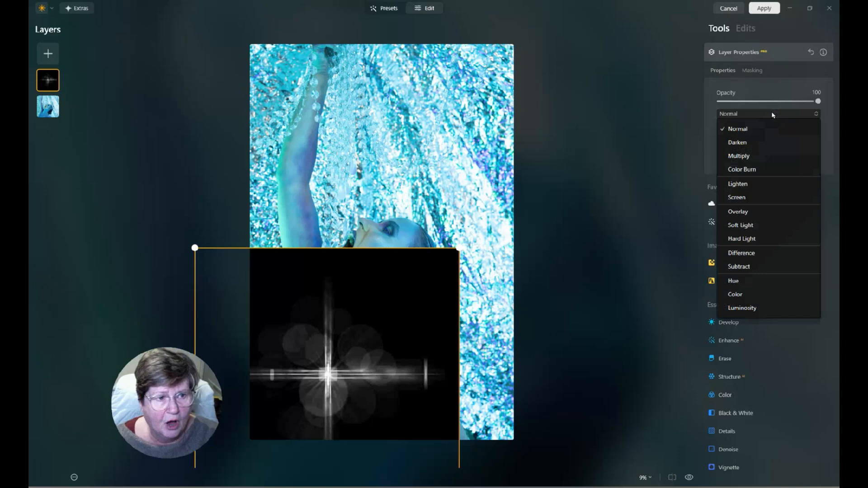
{"action": "left_click", "coordinate": [758, 199]}
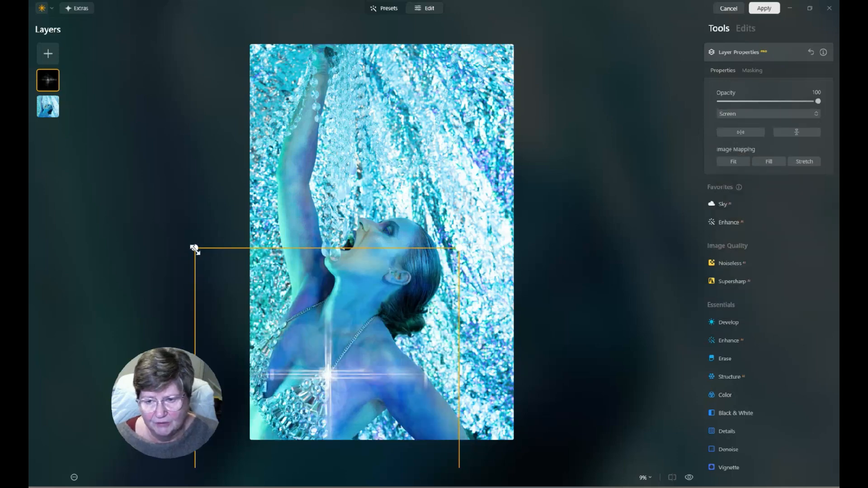
Shrink the starburst while keeping it centred on the bodice jewel, and set its opacity to 56 in Screen mode.
{"action": "left_click_drag", "start_coordinate": [194, 247], "coordinate": [278, 332]}
{"action": "left_click_drag", "start_coordinate": [371, 420], "coordinate": [330, 375]}
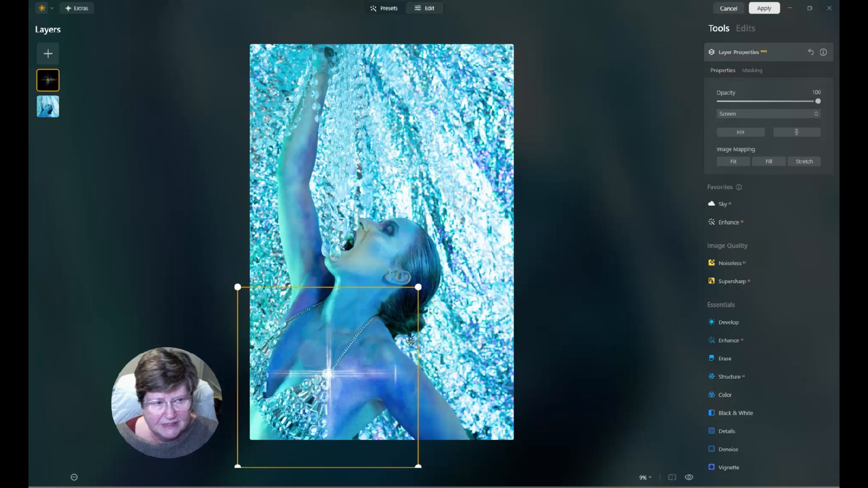
{"action": "left_click", "coordinate": [751, 114]}
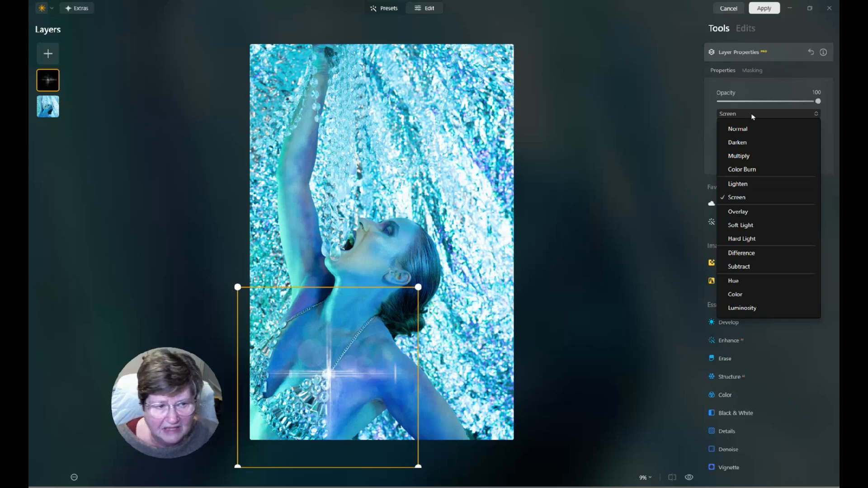
{"action": "left_click", "coordinate": [745, 198]}
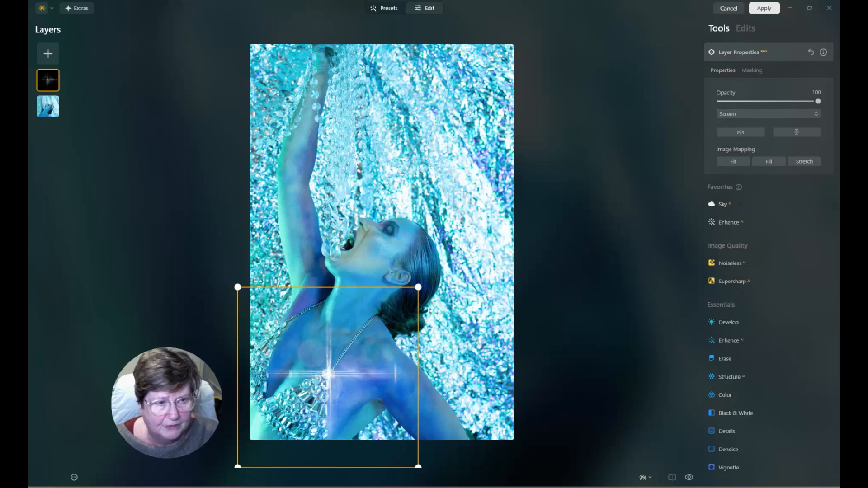
{"action": "left_click_drag", "start_coordinate": [818, 103], "coordinate": [775, 102]}
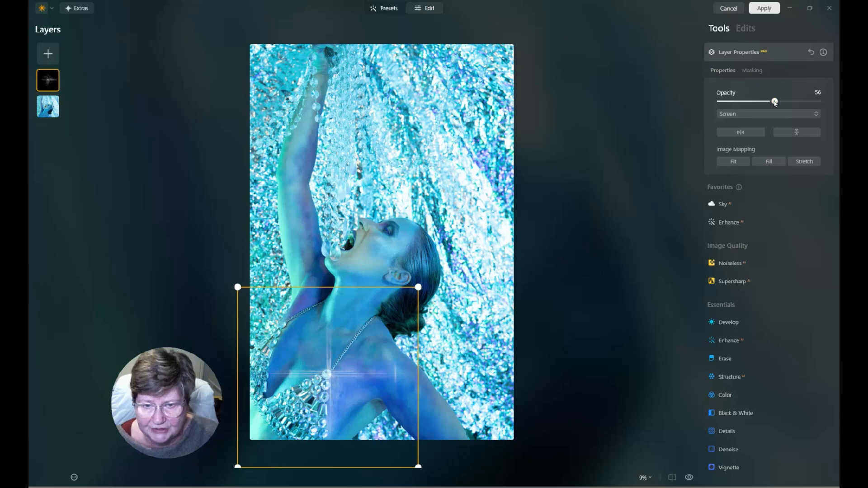
Add the round light flare from My Images as a new layer and move it up beside the raised hand.
{"action": "left_click", "coordinate": [48, 53]}
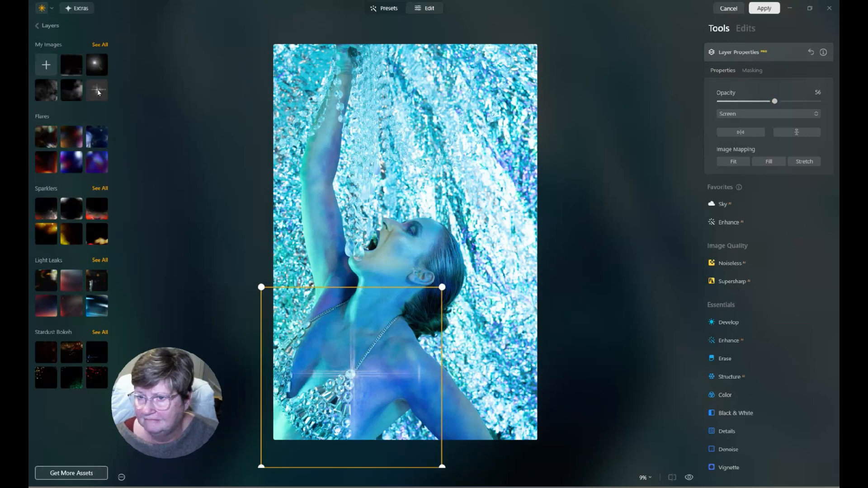
{"action": "left_click", "coordinate": [97, 64]}
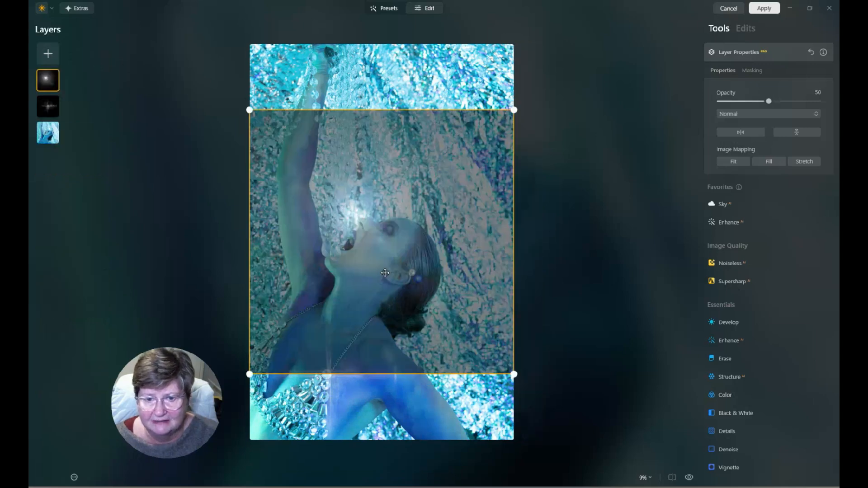
{"action": "left_click_drag", "start_coordinate": [385, 273], "coordinate": [369, 133]}
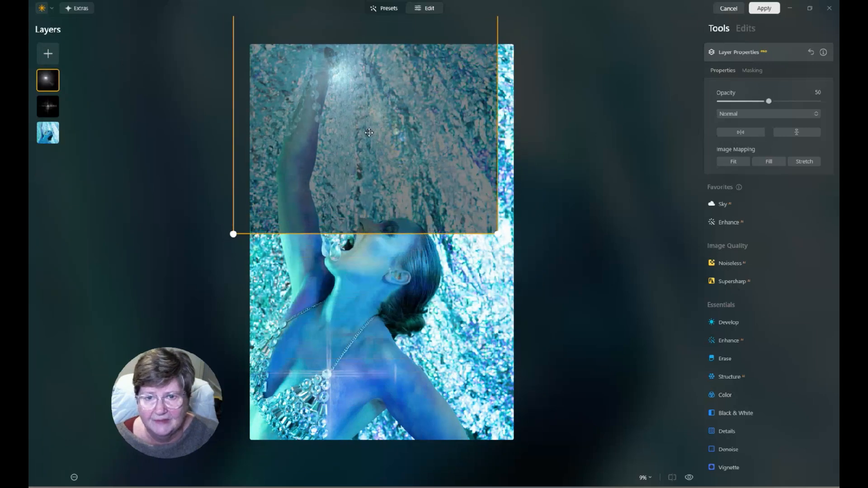
Set the light flare layer's blend mode to Screen and opacity to 100, shifting the flare onto the raised forearm.
{"action": "left_click", "coordinate": [760, 113]}
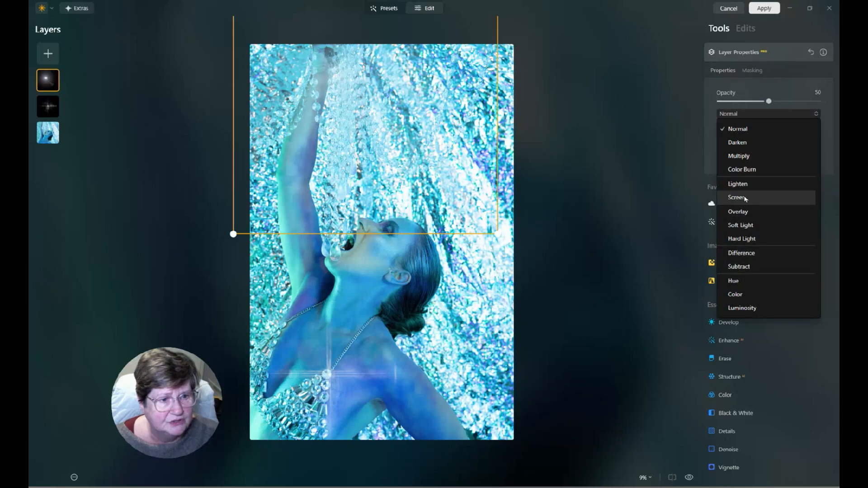
{"action": "left_click", "coordinate": [745, 199]}
{"action": "left_click_drag", "start_coordinate": [356, 63], "coordinate": [328, 76]}
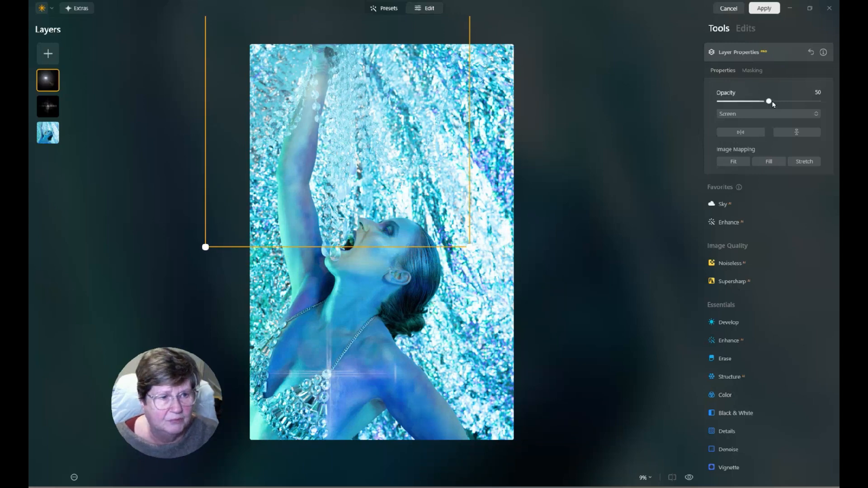
{"action": "left_click_drag", "start_coordinate": [769, 101], "coordinate": [820, 105]}
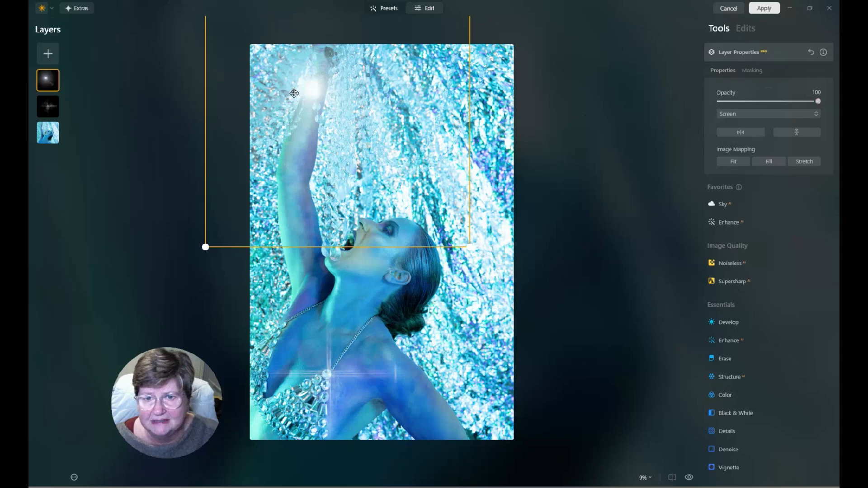
Flip the light flare horizontally and vertically, and move its bright spot onto the foil backdrop just behind the woman's hair bun.
{"action": "left_click_drag", "start_coordinate": [312, 88], "coordinate": [378, 87]}
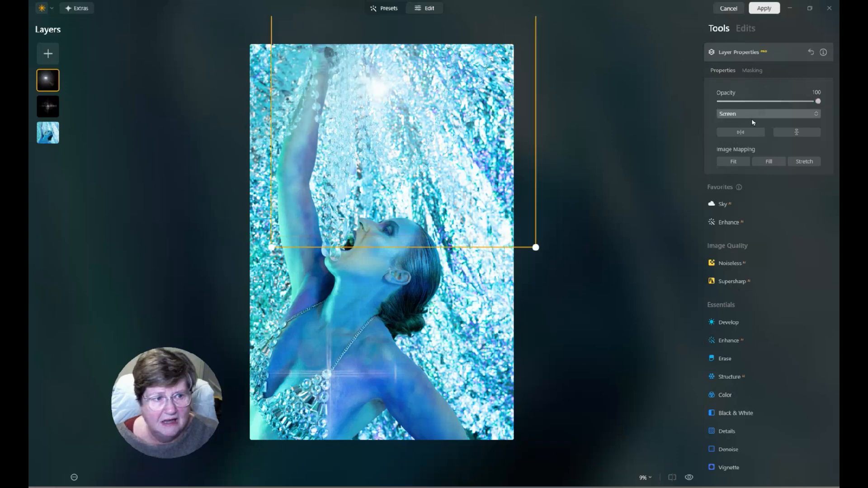
{"action": "left_click", "coordinate": [740, 133]}
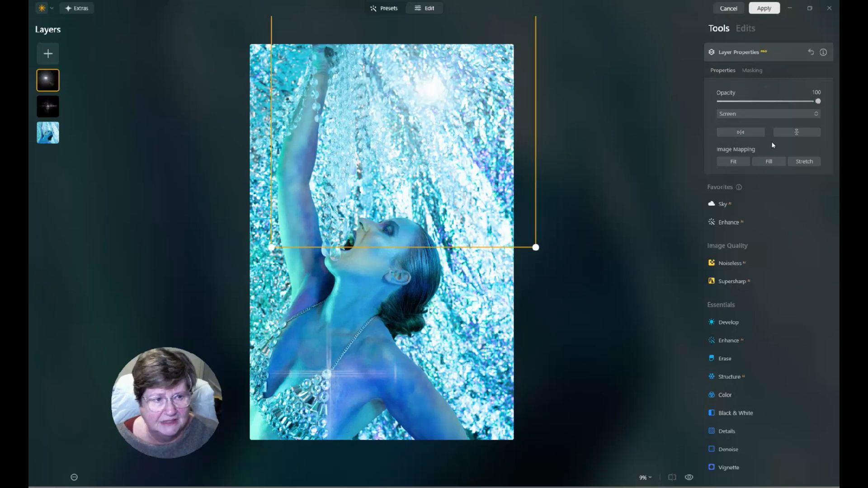
{"action": "left_click", "coordinate": [797, 132]}
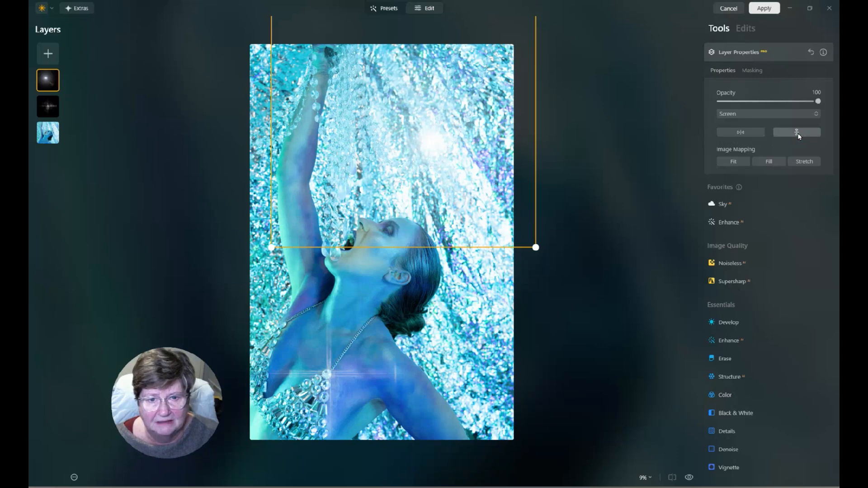
{"action": "left_click_drag", "start_coordinate": [432, 137], "coordinate": [466, 297]}
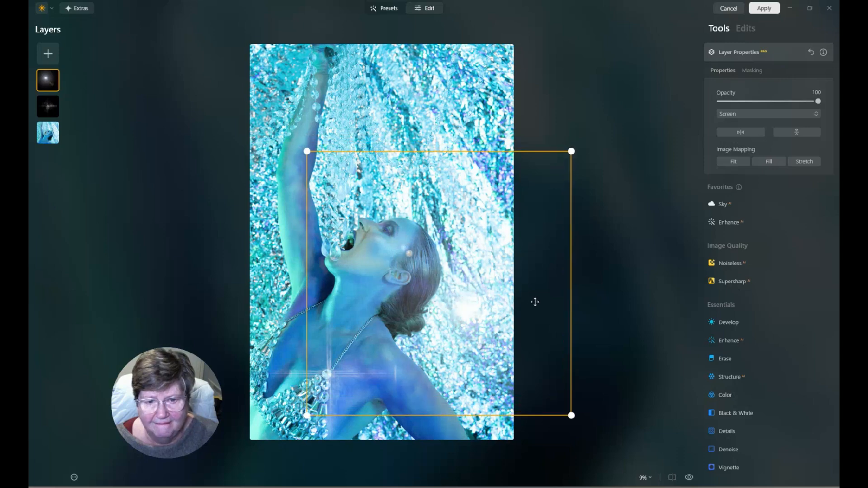
Add the dark blue flare from the Flares collection as a new layer at 100 opacity, and flip it horizontally and vertically.
{"action": "left_click", "coordinate": [47, 54]}
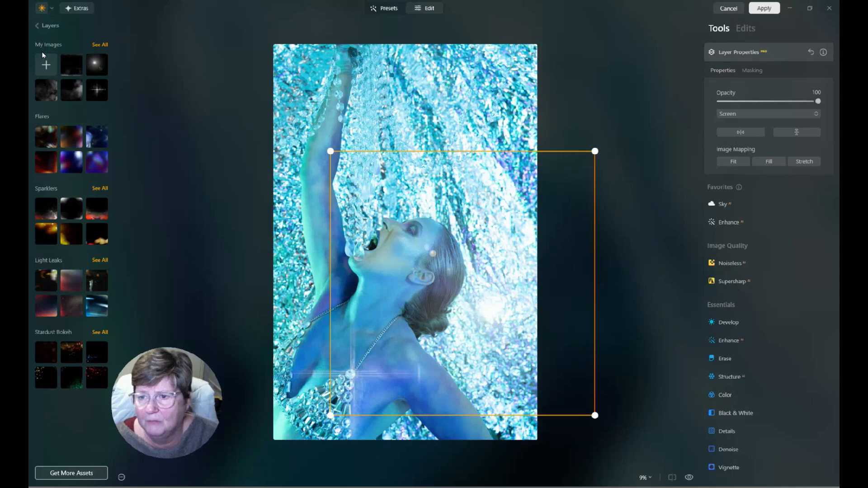
{"action": "left_click", "coordinate": [98, 135]}
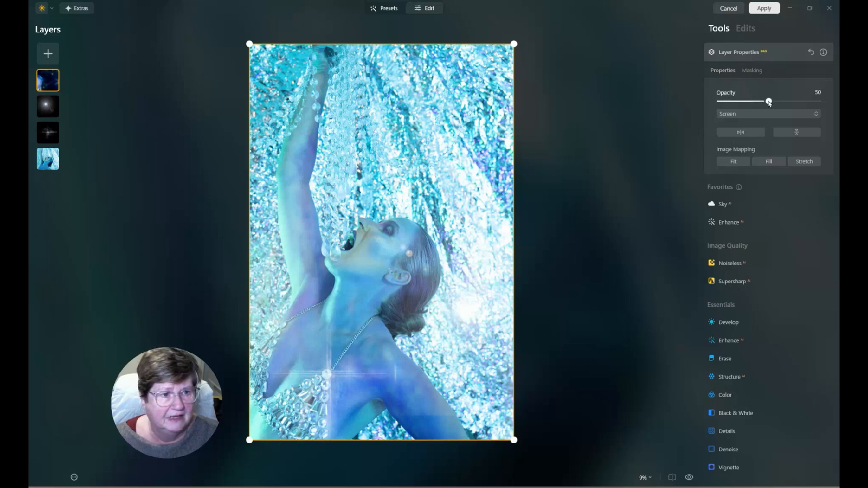
{"action": "left_click_drag", "start_coordinate": [769, 102], "coordinate": [820, 102]}
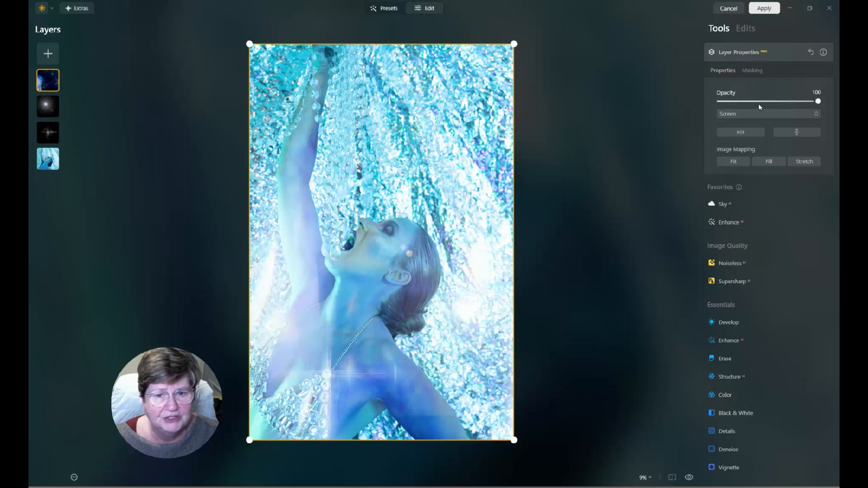
{"action": "left_click", "coordinate": [742, 133]}
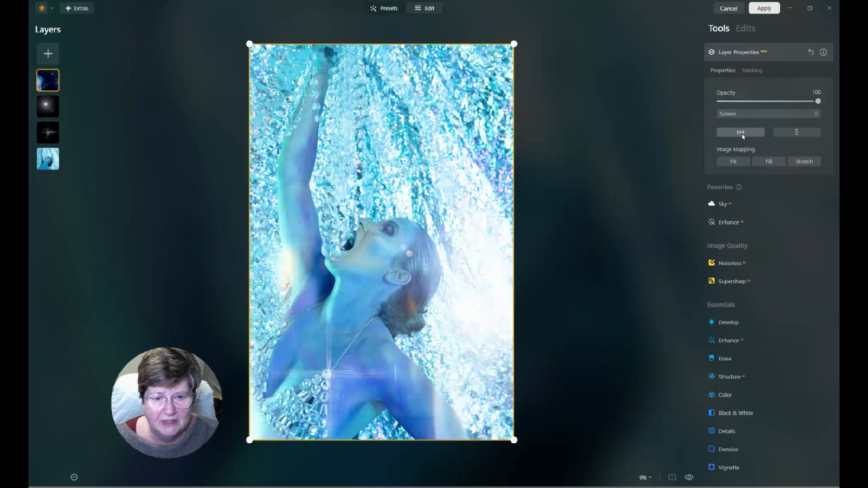
{"action": "left_click", "coordinate": [801, 134]}
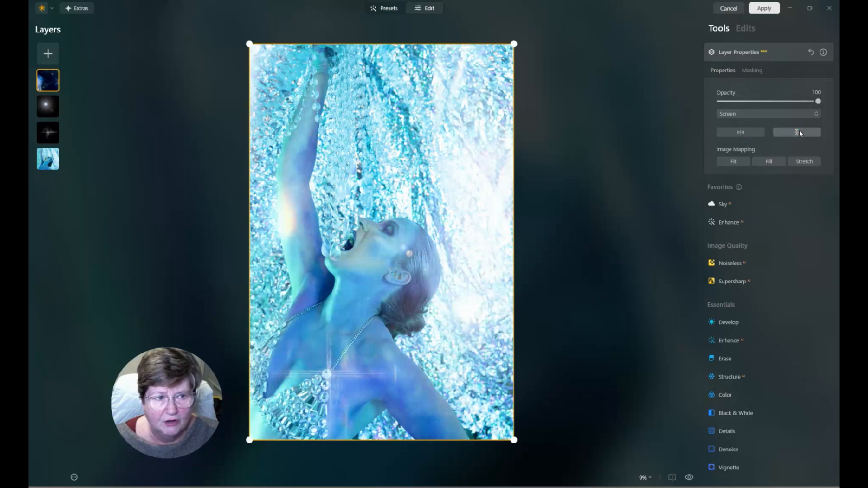
Change the blue flare layer's blend mode to Soft Light and set its opacity to 57.
{"action": "left_click", "coordinate": [754, 117]}
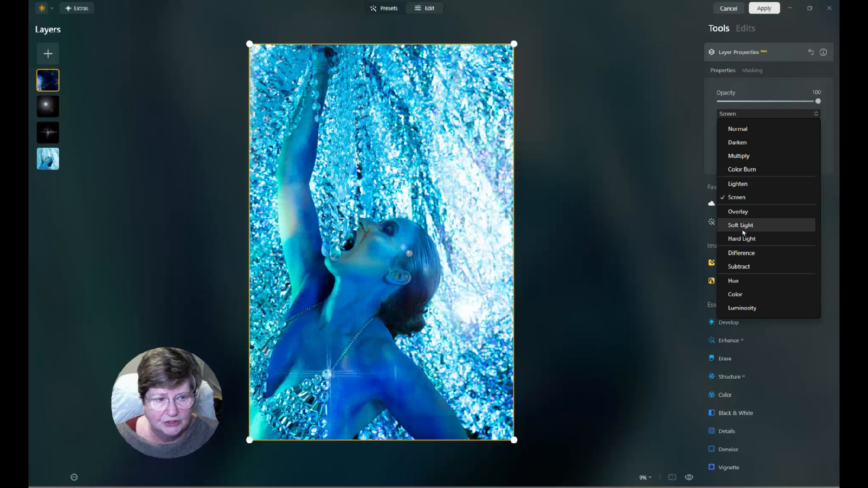
{"action": "left_click", "coordinate": [742, 226]}
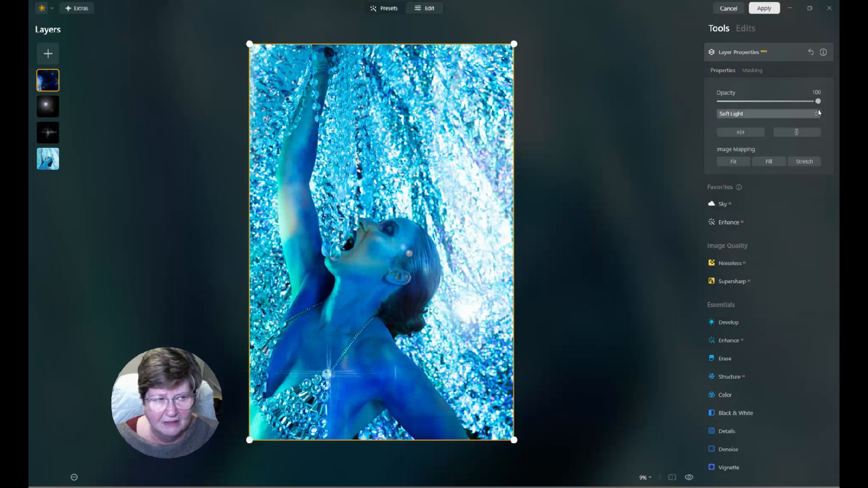
{"action": "left_click_drag", "start_coordinate": [818, 101], "coordinate": [776, 103]}
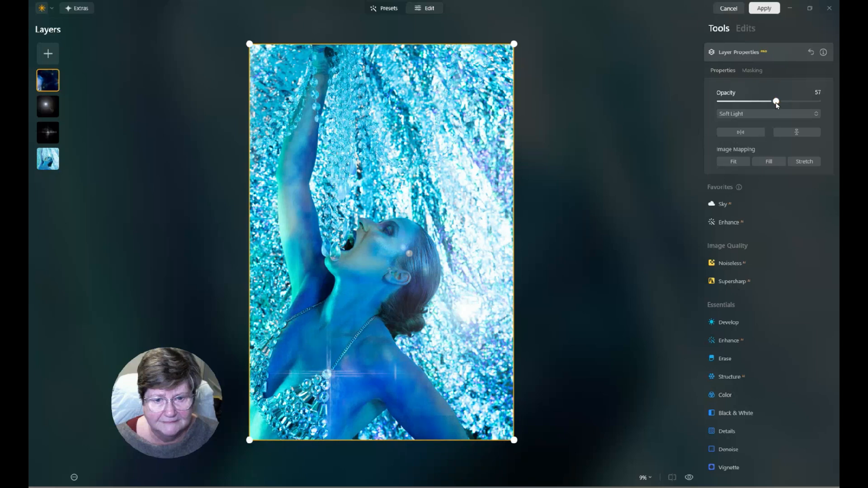
Raise the Develop exposure of the blue flare layer to 3.03.
{"action": "left_click", "coordinate": [743, 30]}
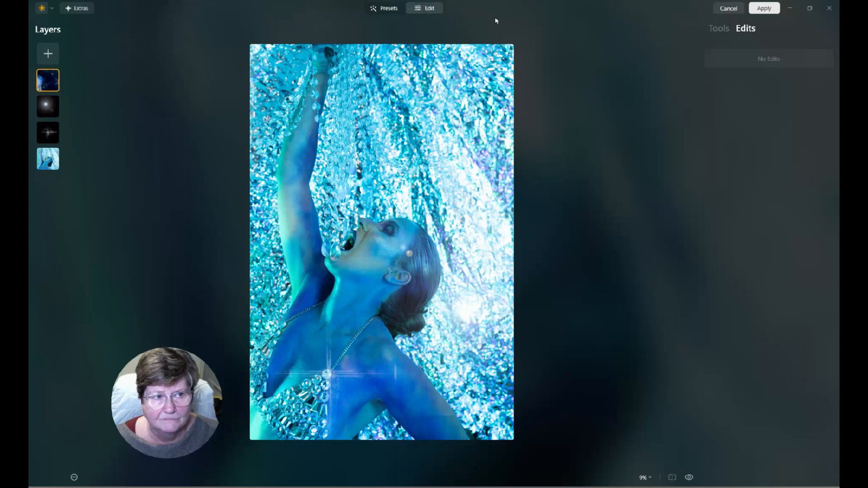
{"action": "left_click", "coordinate": [723, 29]}
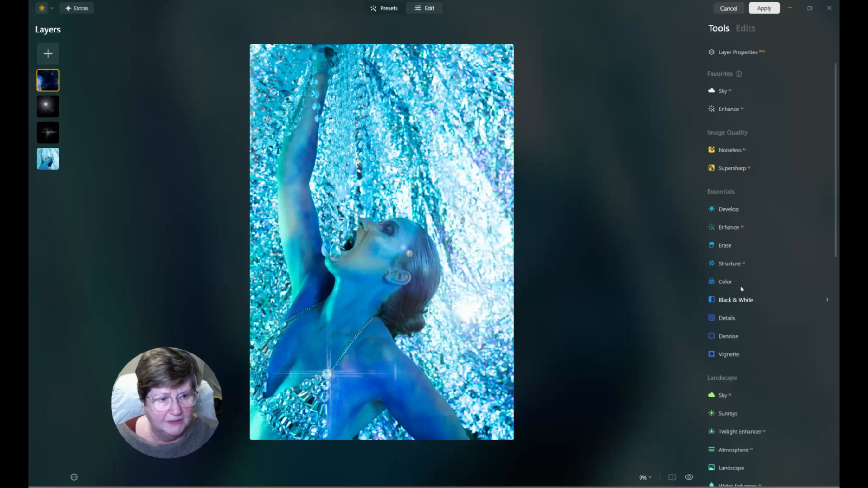
{"action": "left_click", "coordinate": [729, 211]}
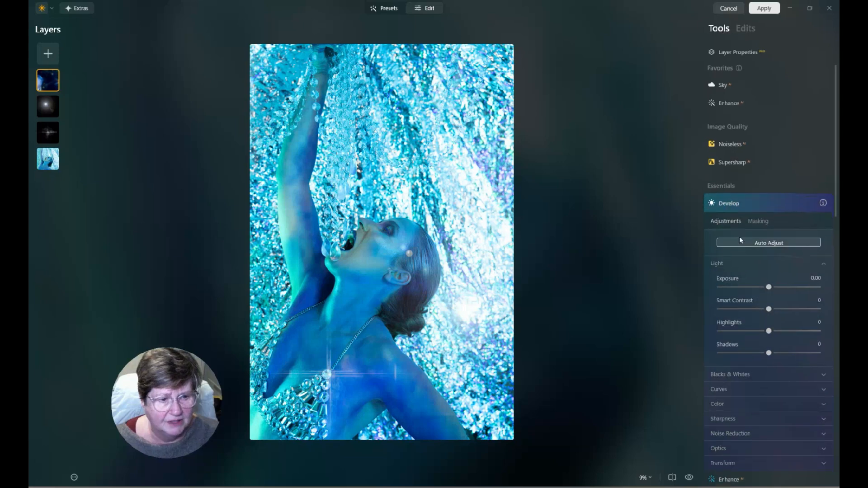
{"action": "left_click_drag", "start_coordinate": [769, 286], "coordinate": [799, 290]}
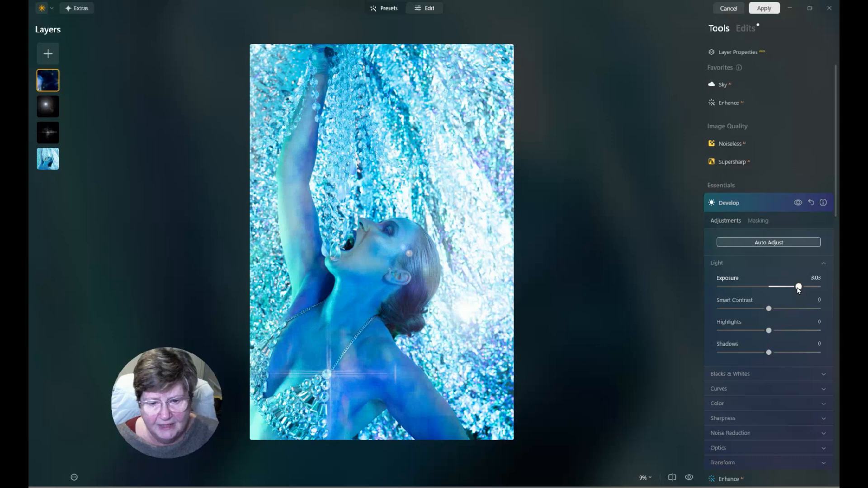